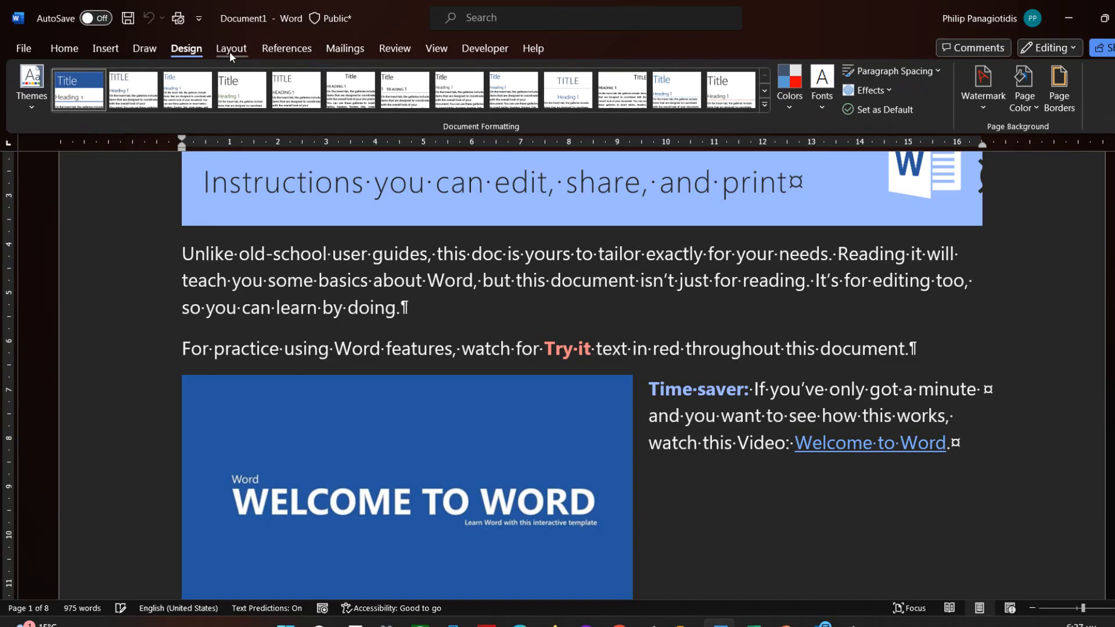
Look through the document's layout, references, mailings, review, view and developer command sets
left_click(231, 53)
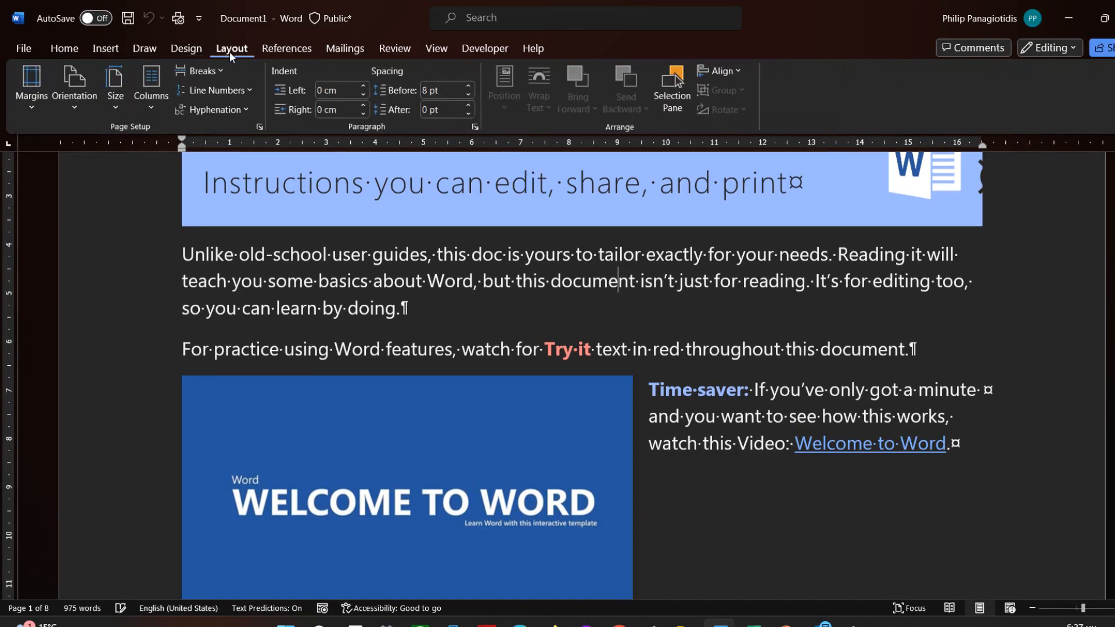
left_click(282, 50)
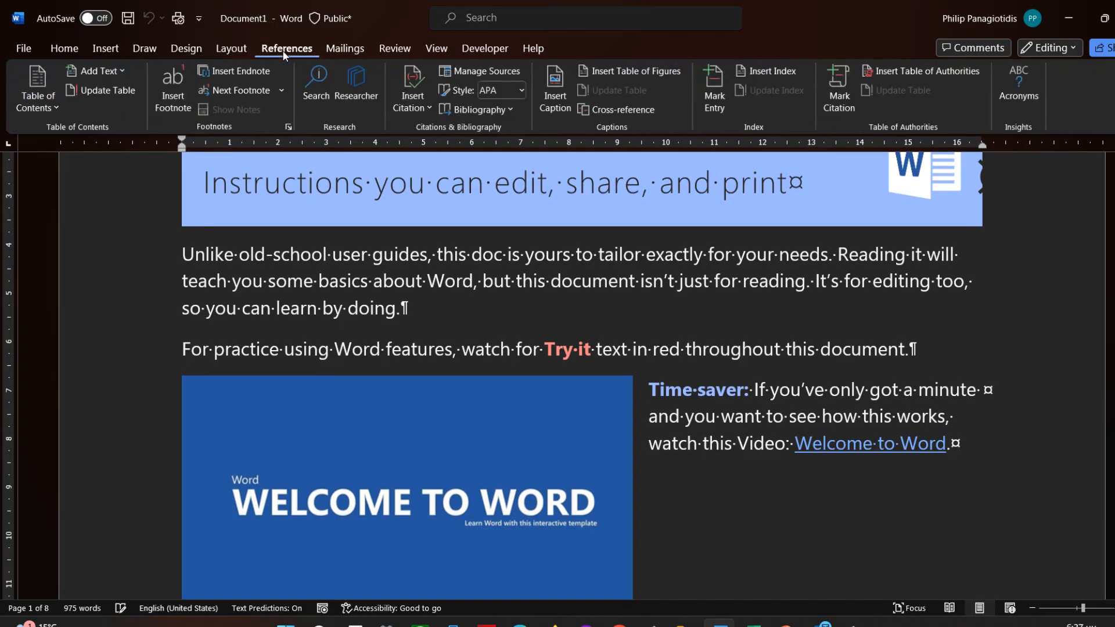
left_click(345, 50)
left_click(394, 48)
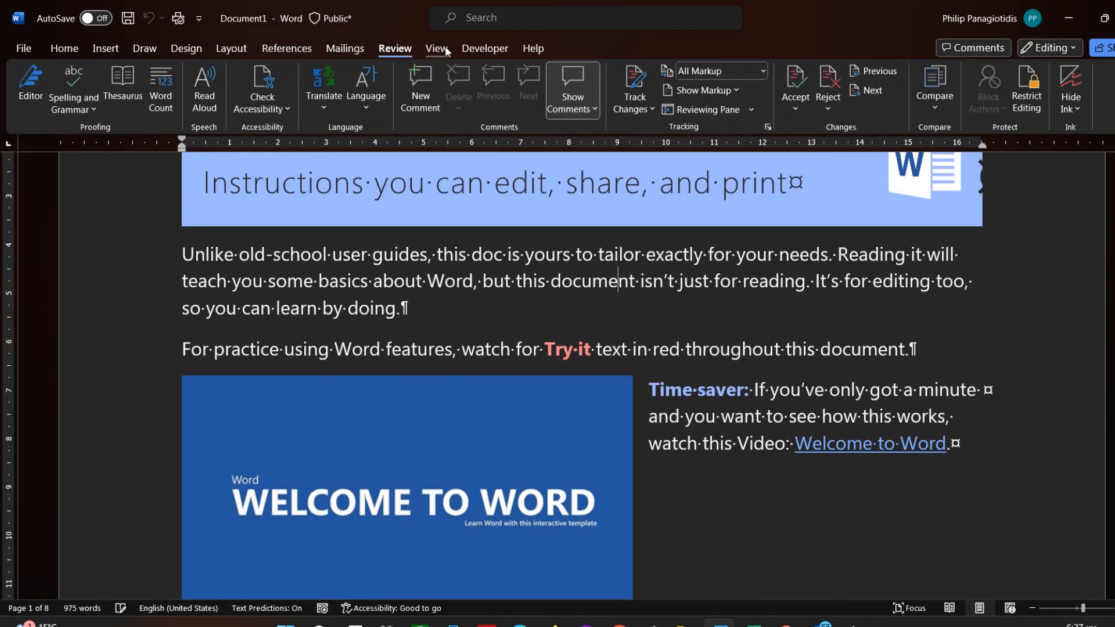
left_click(442, 50)
left_click(489, 49)
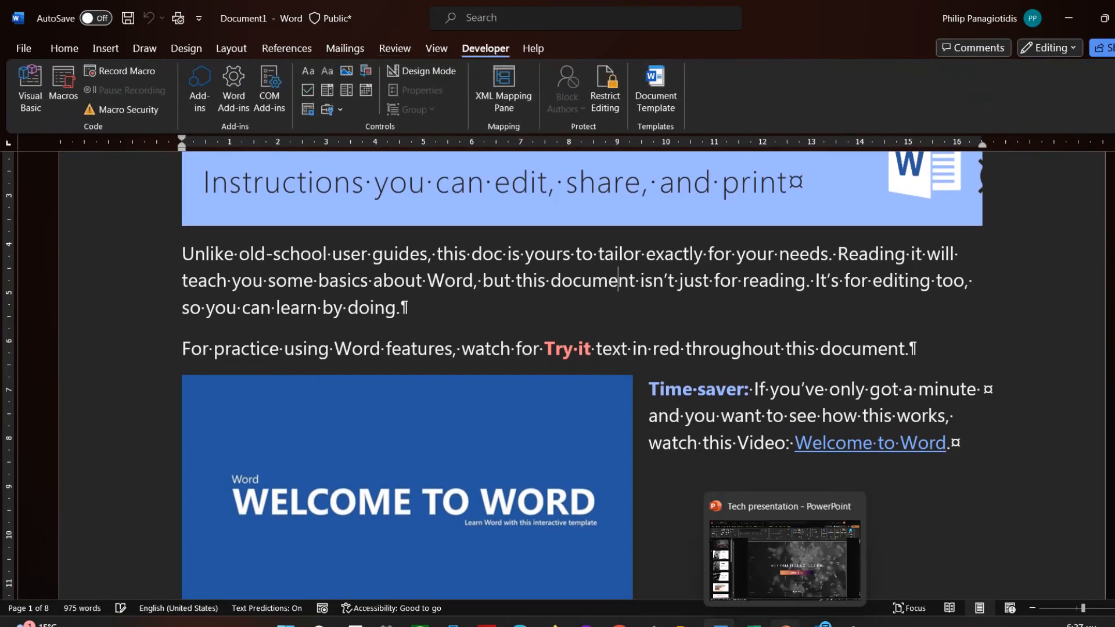
Switch to the Gantt project planner workbook in Excel and look through its ribbon commands from Insert through Help
left_click(754, 623)
left_click(110, 52)
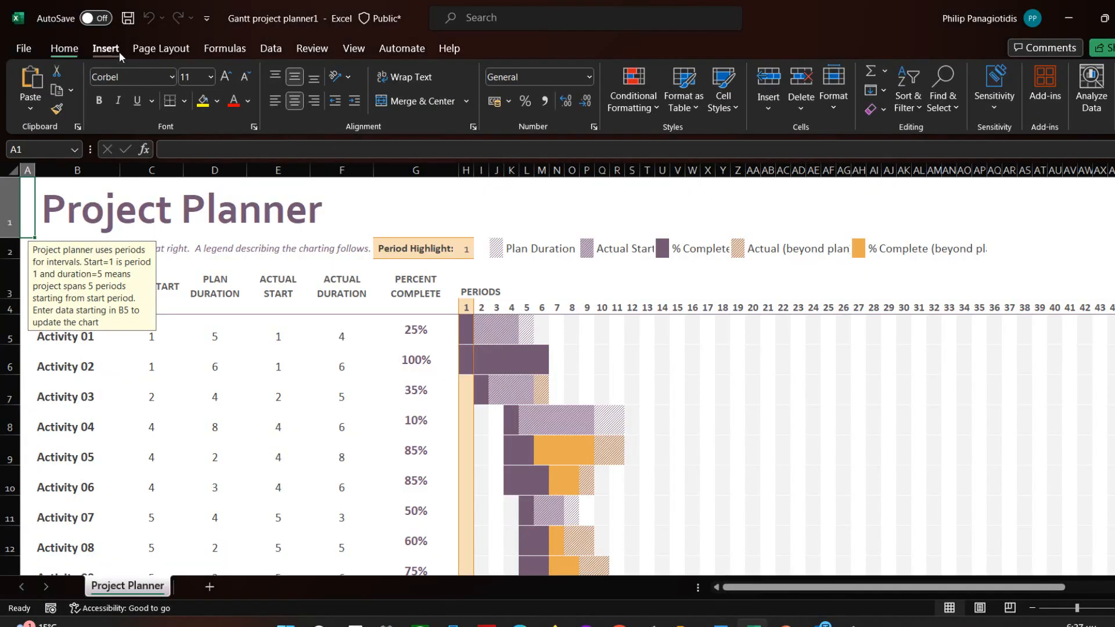
left_click(174, 51)
left_click(239, 54)
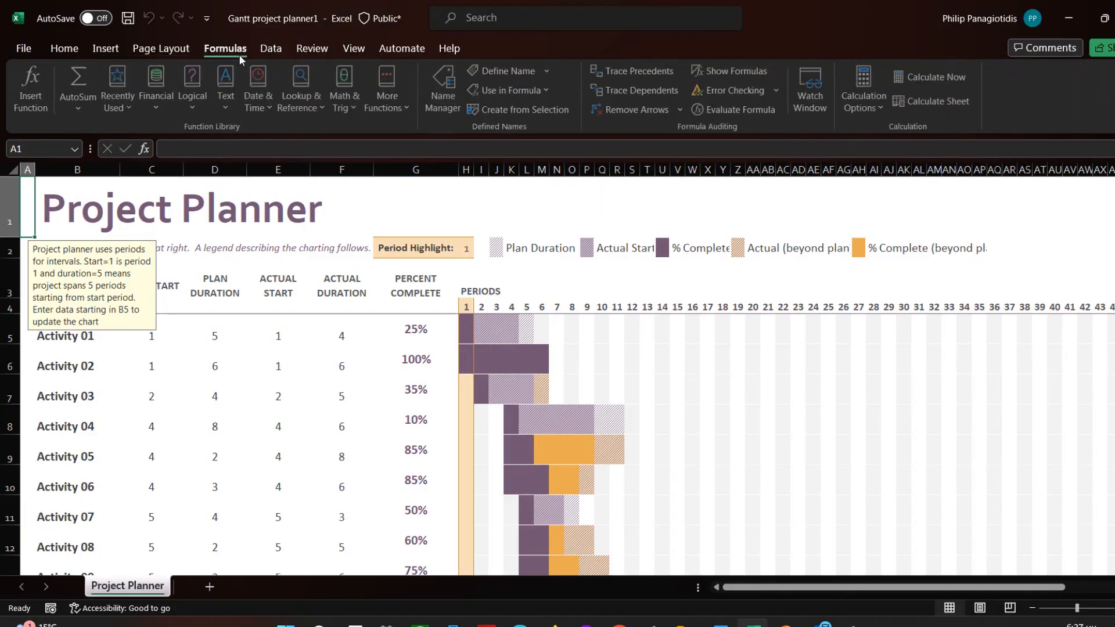
left_click(295, 53)
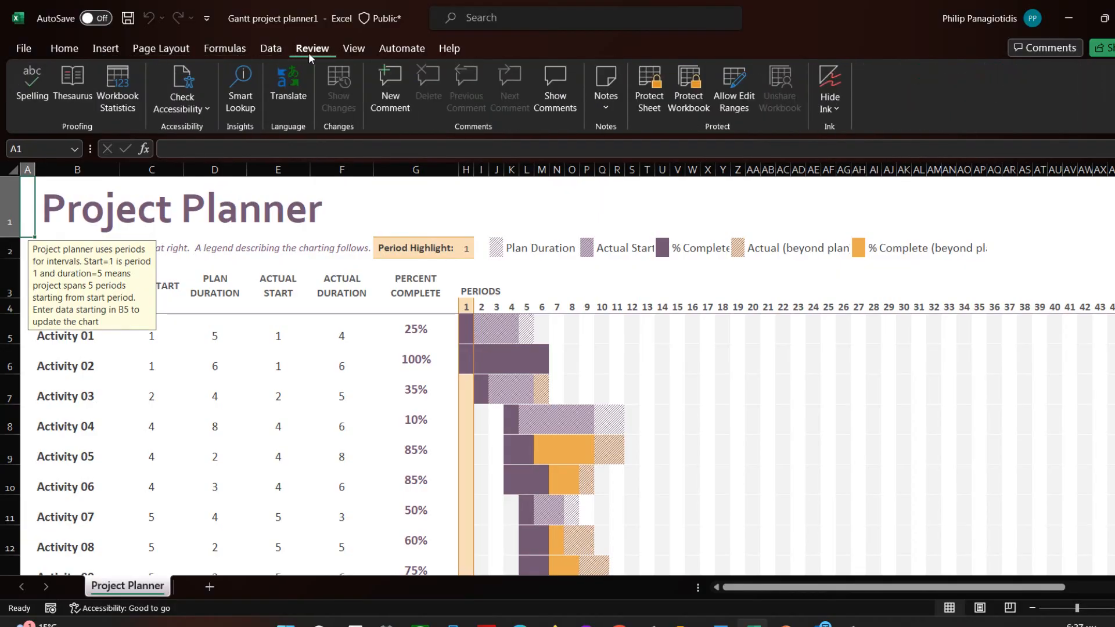
left_click(355, 49)
left_click(407, 50)
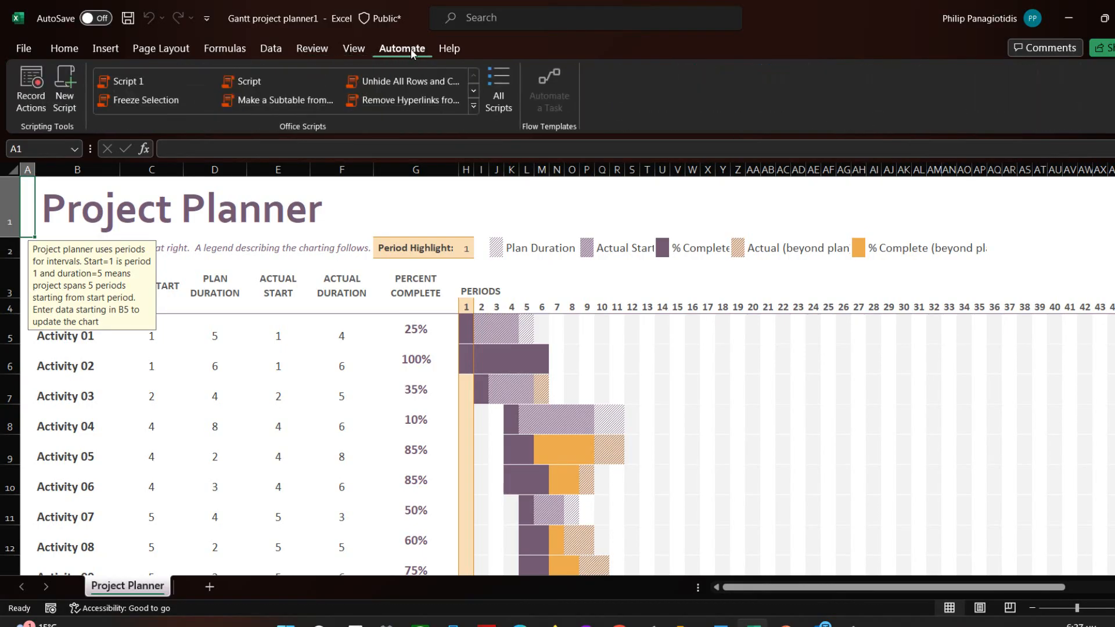
left_click(448, 49)
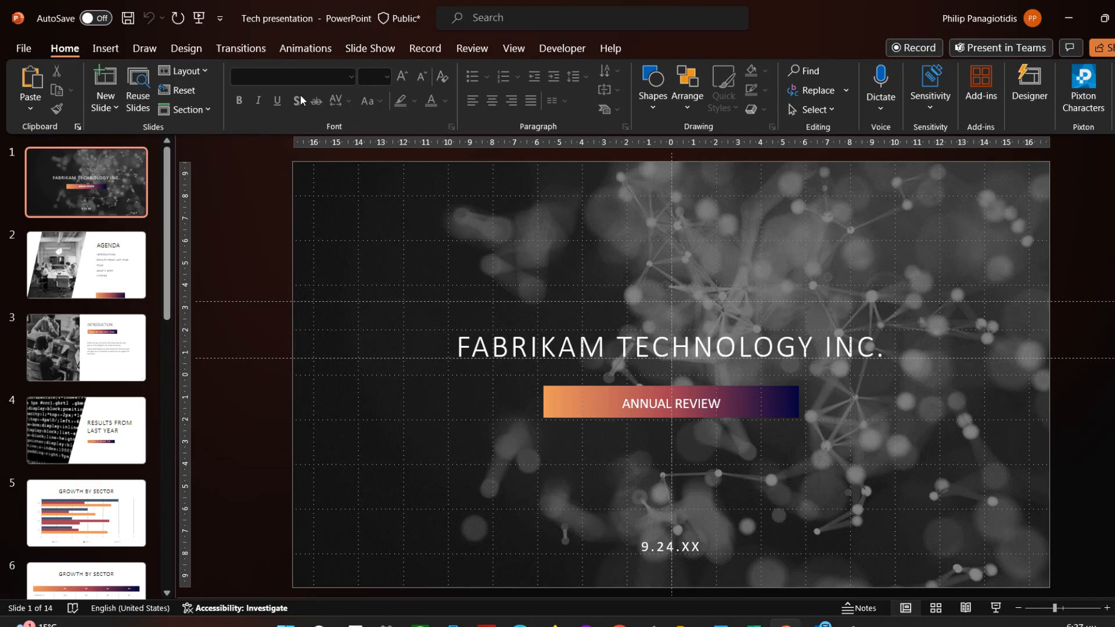
Look through the insert, draw, design and transition commands of the Tech presentation in PowerPoint
left_click(114, 51)
left_click(151, 53)
left_click(188, 52)
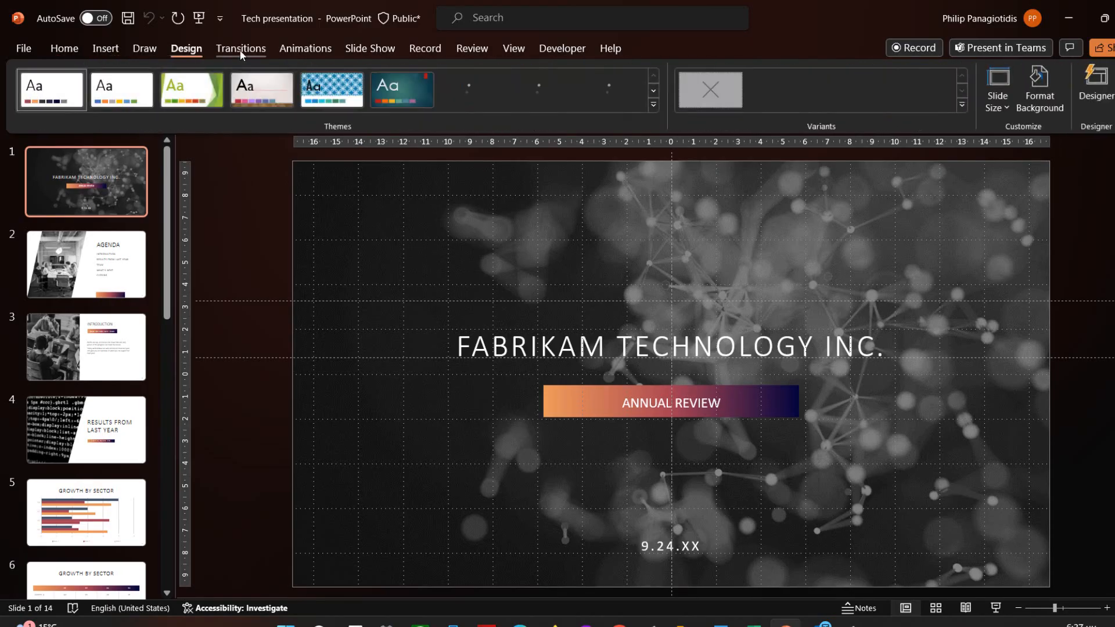
left_click(240, 50)
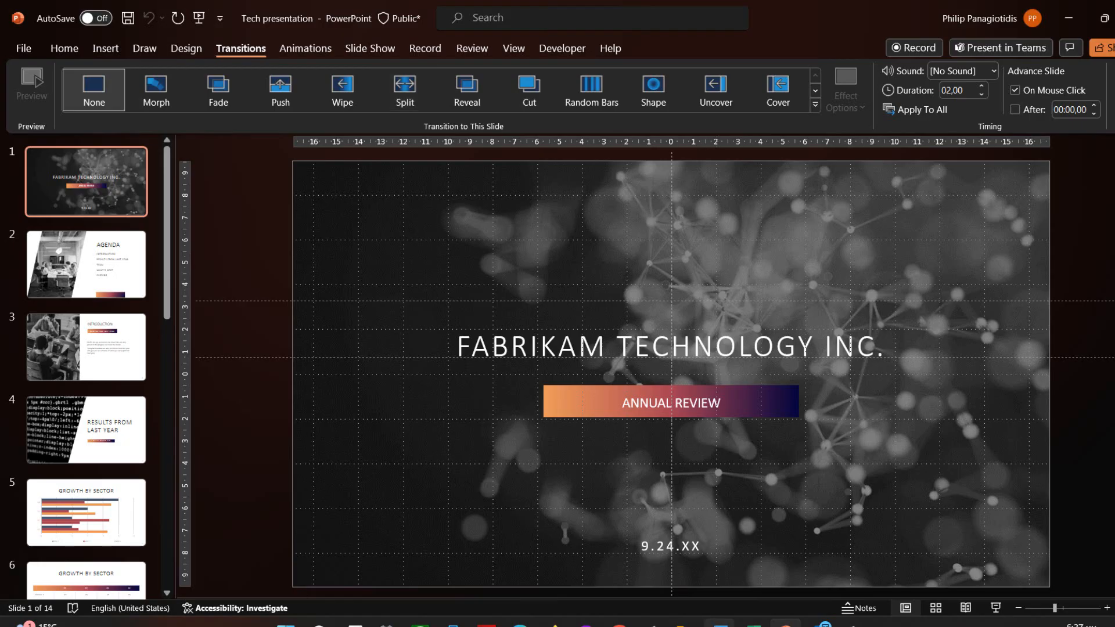
Switch back to the Word document and open the ribbon customization settings in Word Options
left_click(721, 624)
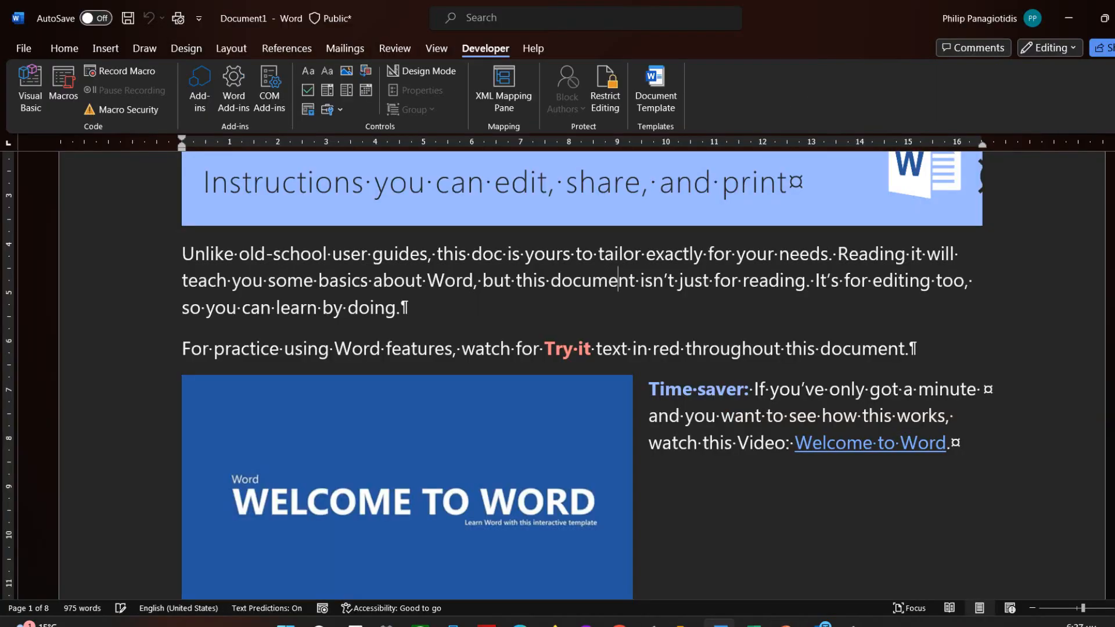
left_click(23, 50)
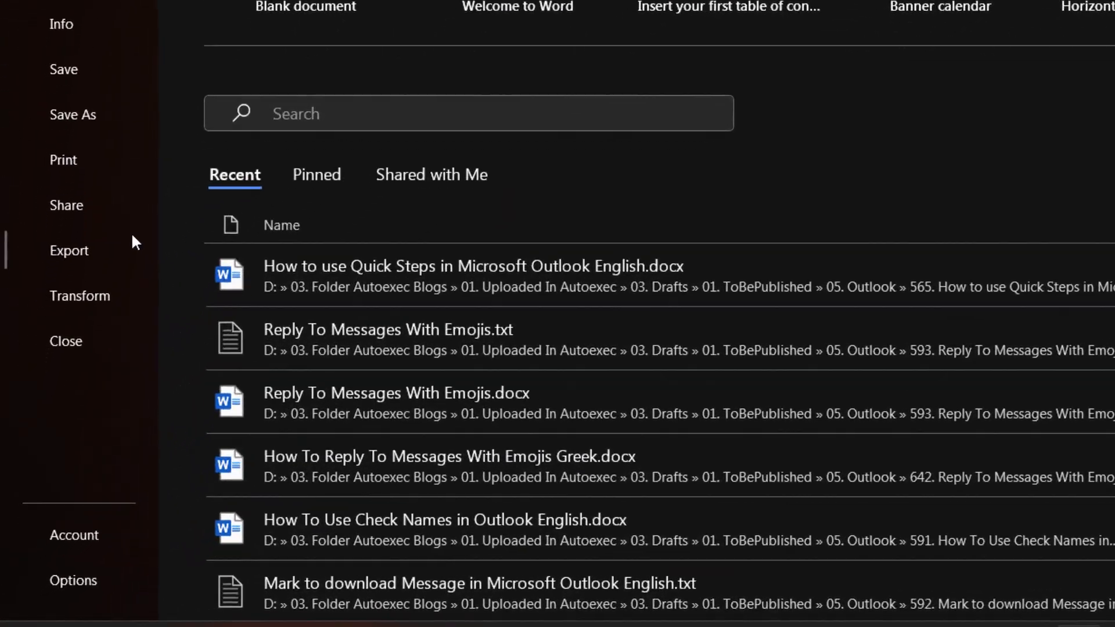
left_click(85, 569)
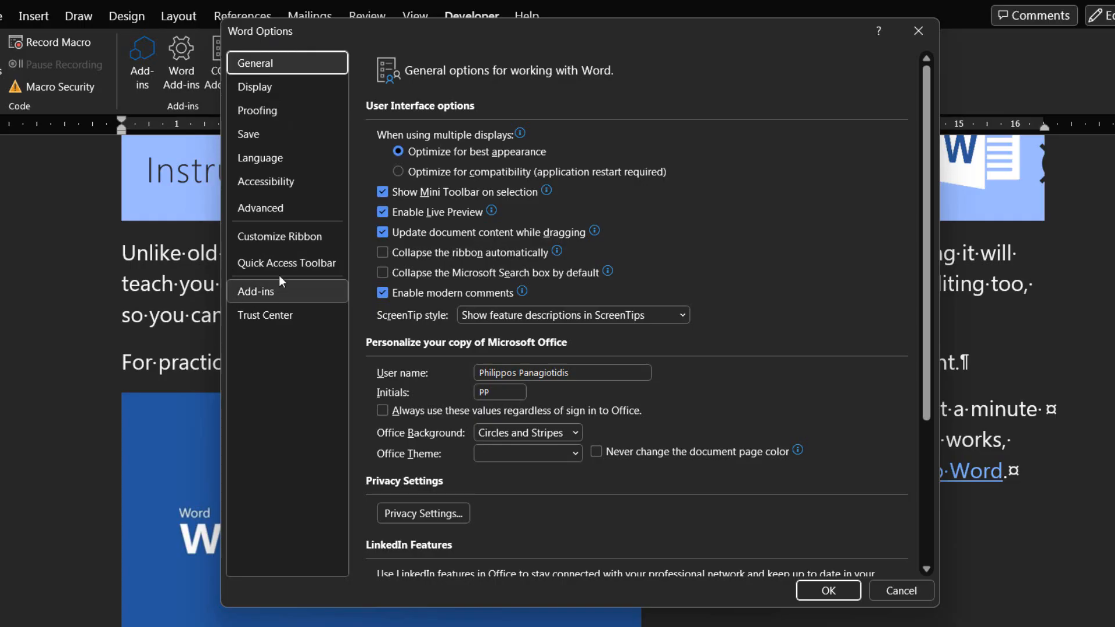
left_click(281, 235)
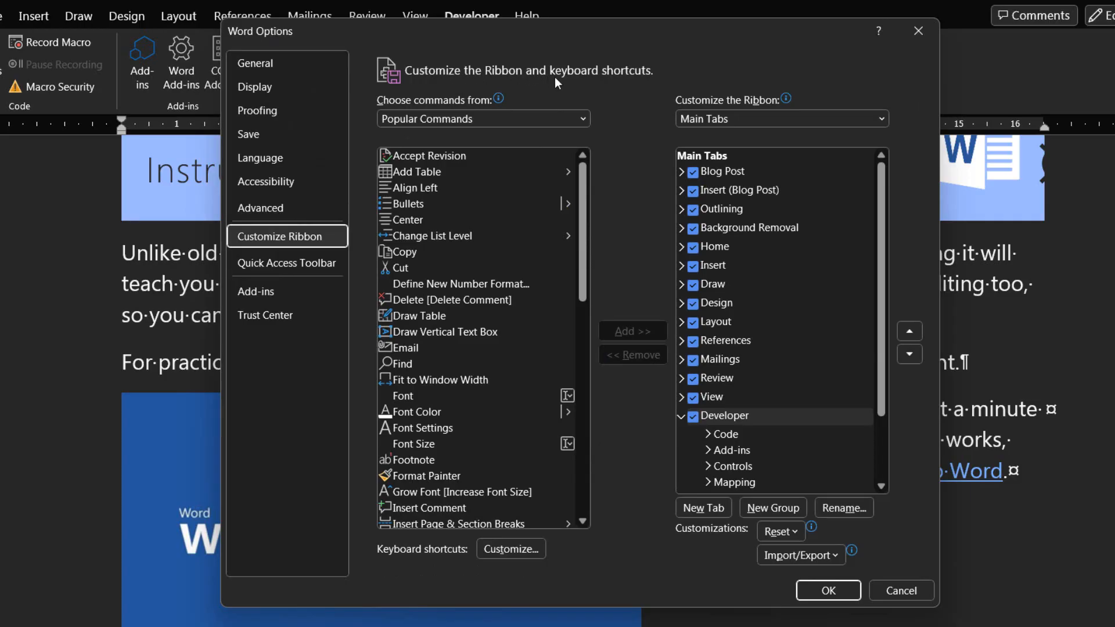
mouse_move(488, 106)
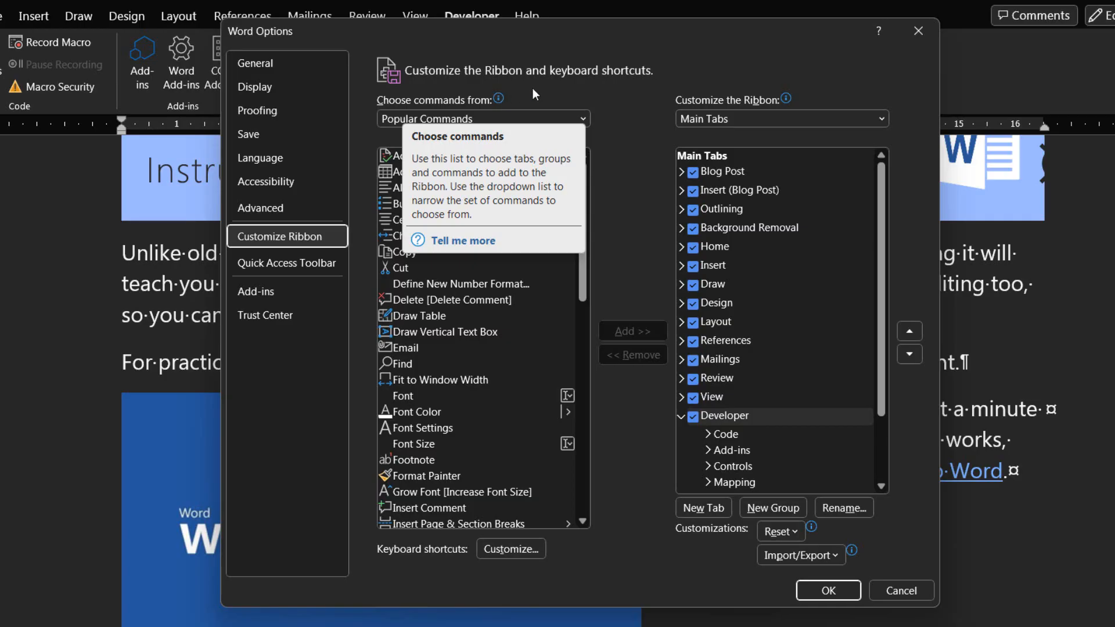
Add a new custom tab after Developer in the ribbon's main tabs, keeping its group's default name
scroll(706, 460, "down", 1)
left_click(708, 506)
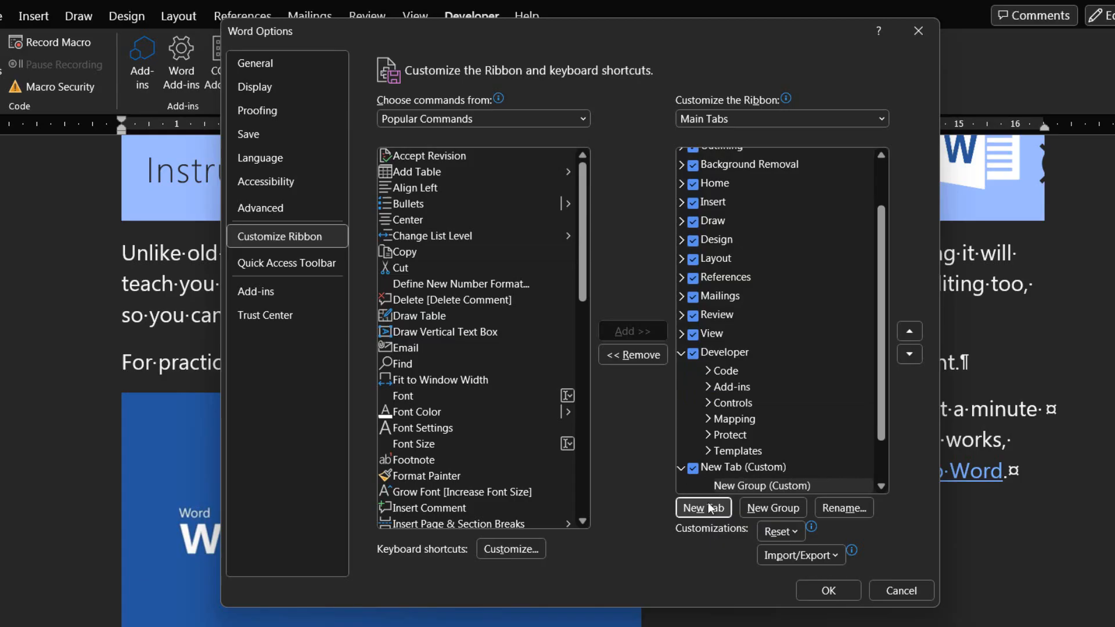
left_click(837, 510)
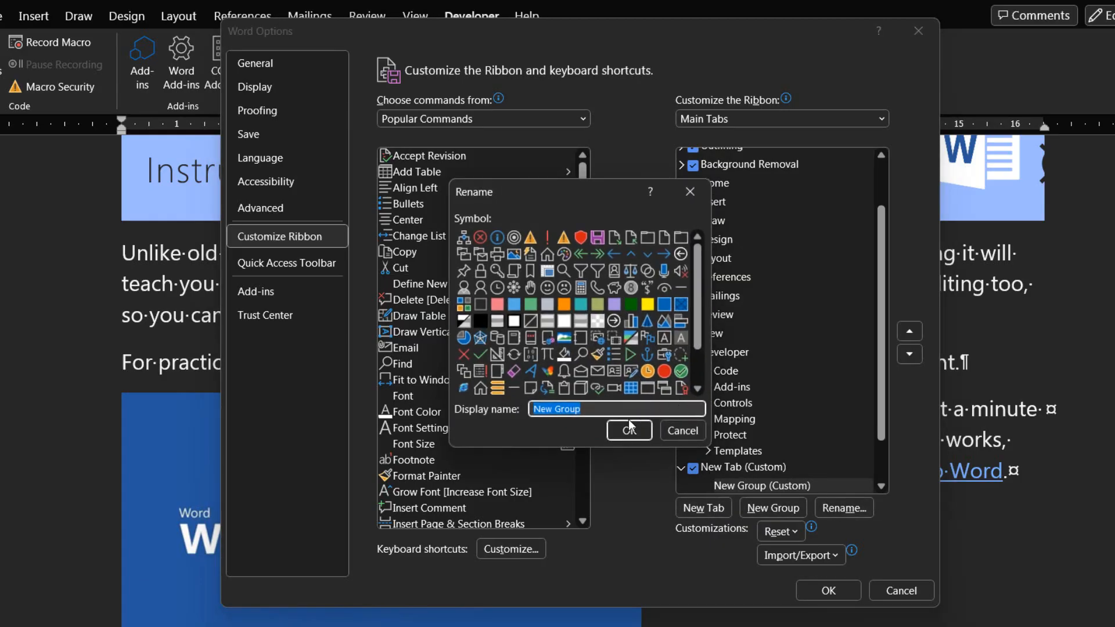
left_click(682, 433)
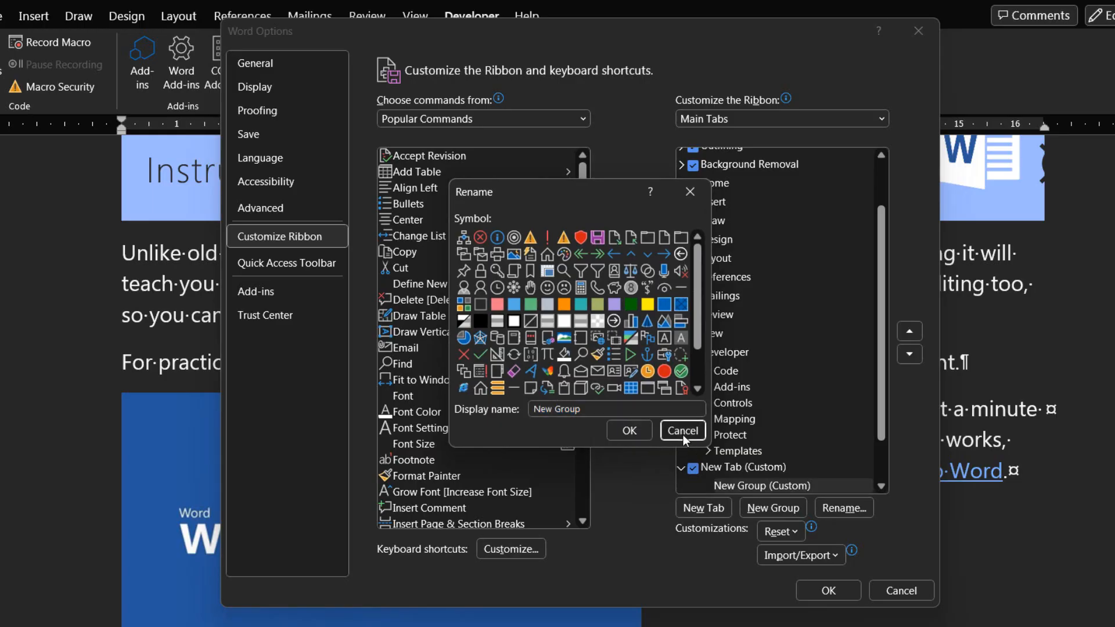
Rename the new custom ribbon tab with the account owner's first name
left_click(733, 467)
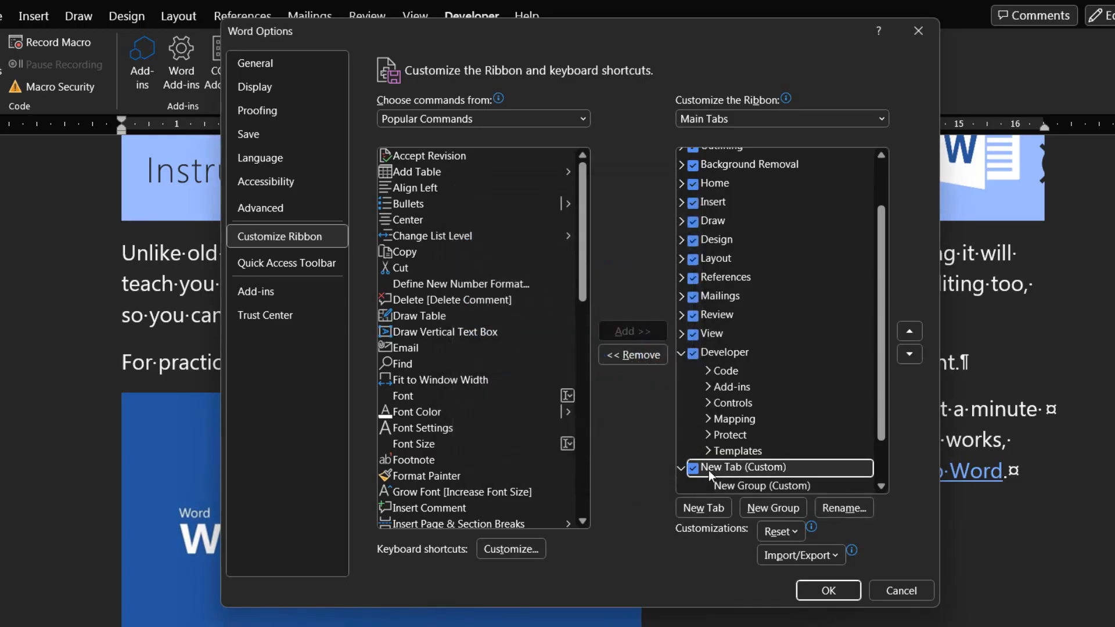
left_click(832, 508)
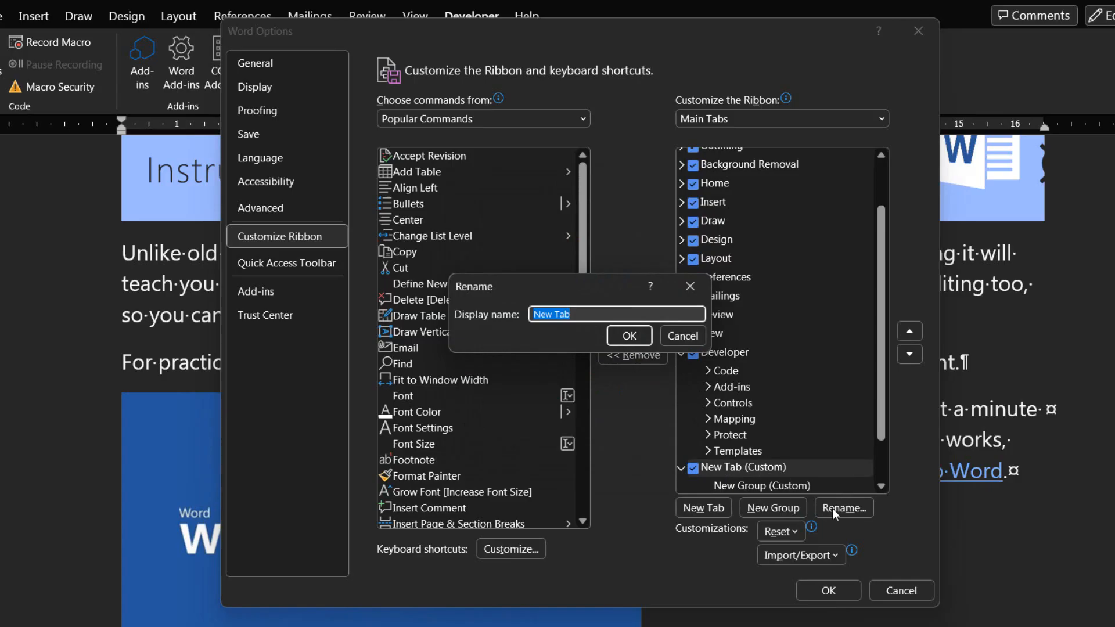
type("Upd")
key("BackSpace")
key("BackSpace")
key("BackSpace")
type("Philippos")
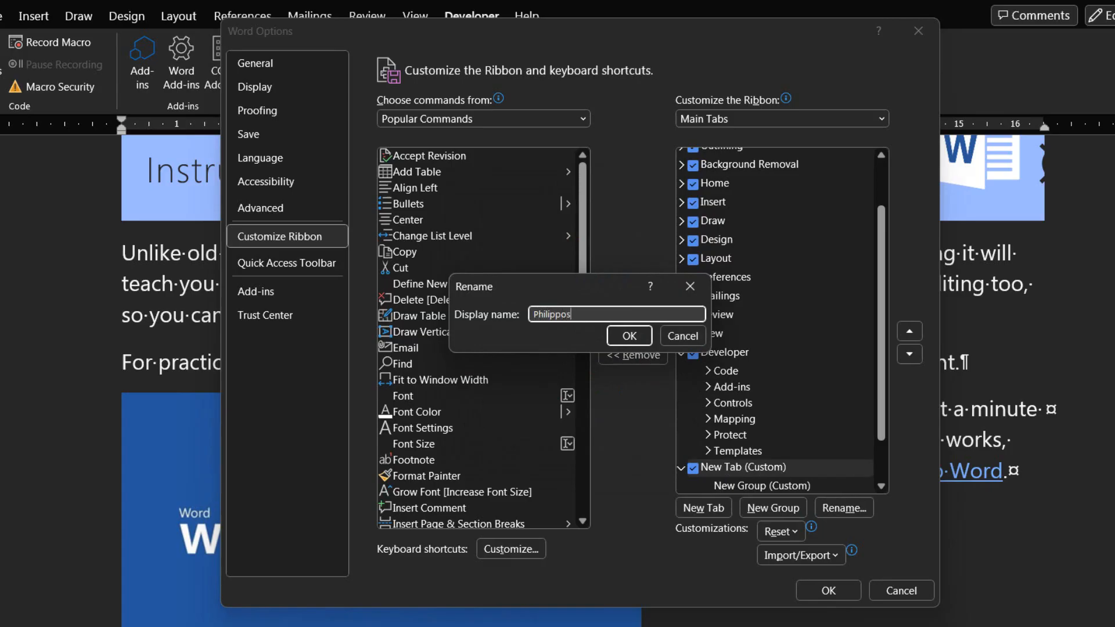
left_click(630, 336)
Rename the new group inside the custom tab to PhiPan
scroll(799, 428, "down", 1)
scroll(799, 428, "down", 1)
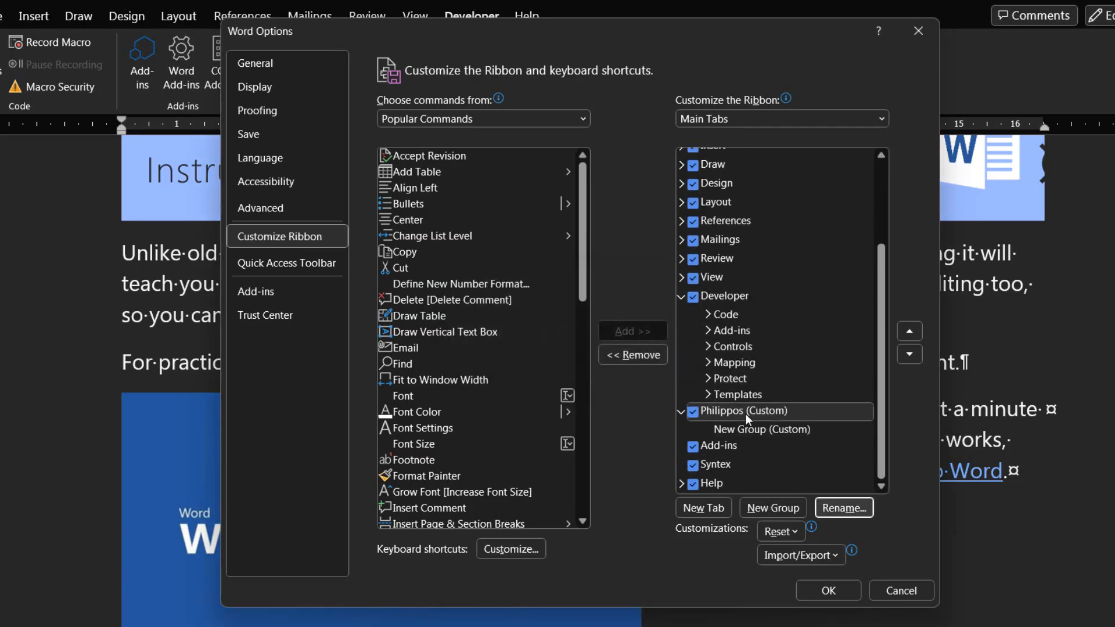
left_click(744, 427)
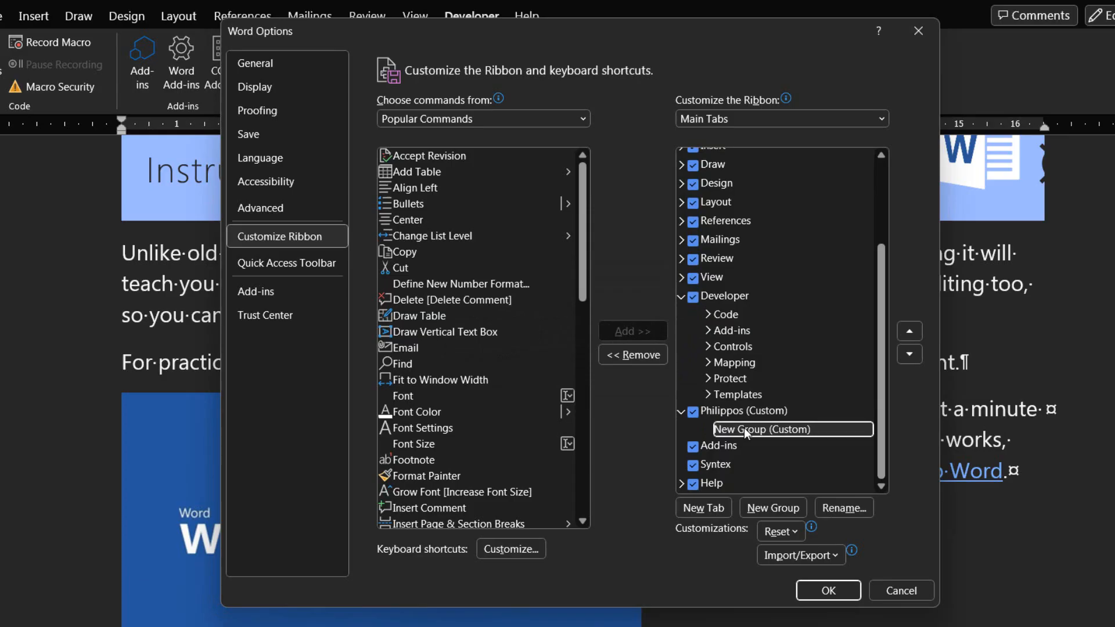
left_click(841, 510)
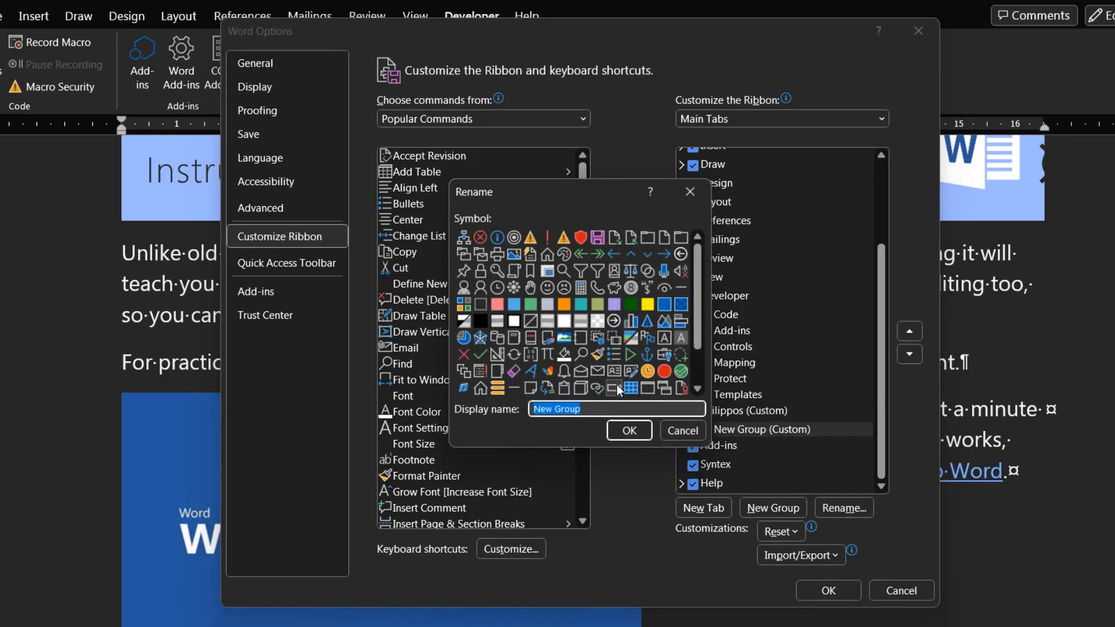
type("PhiPan")
left_click(636, 435)
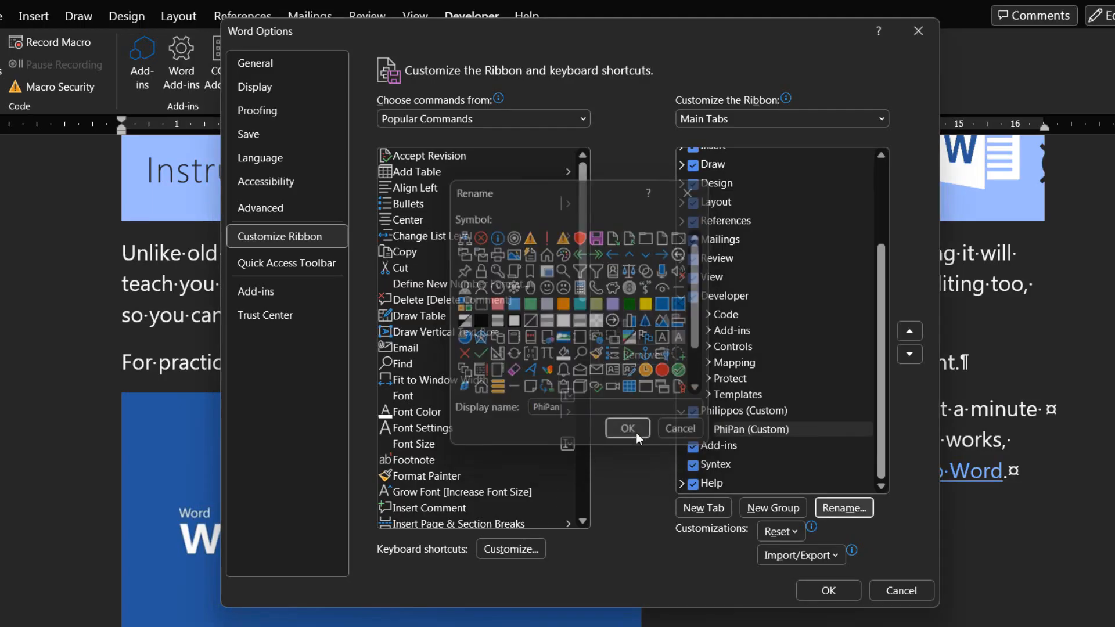
Show All Commands as the command source and add the Add Assistant command to the PhiPan group
left_click(735, 411)
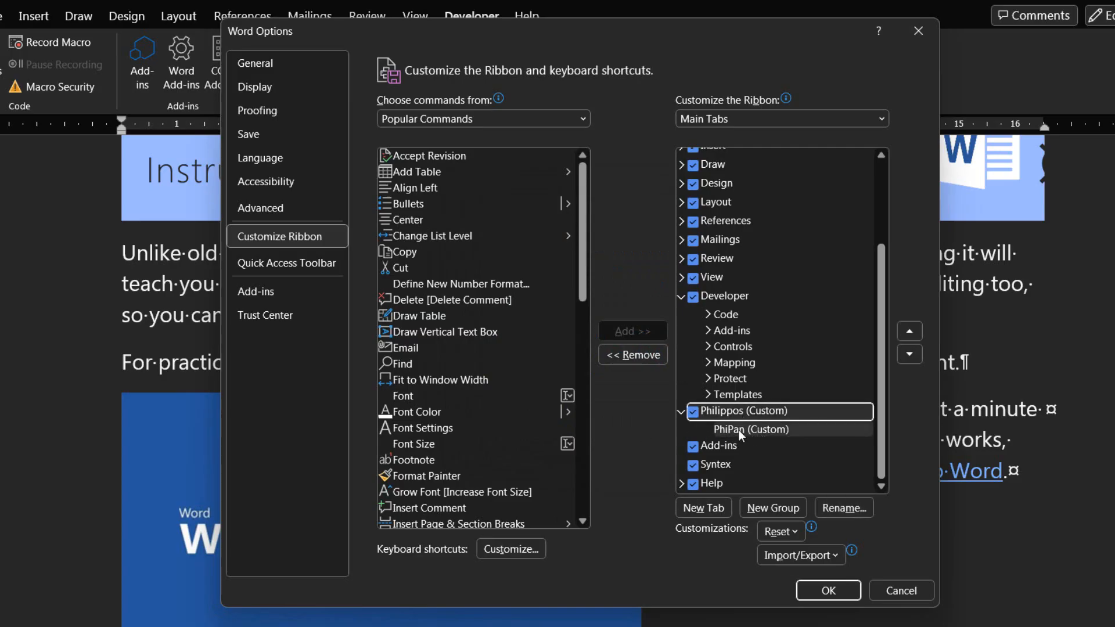
left_click(739, 429)
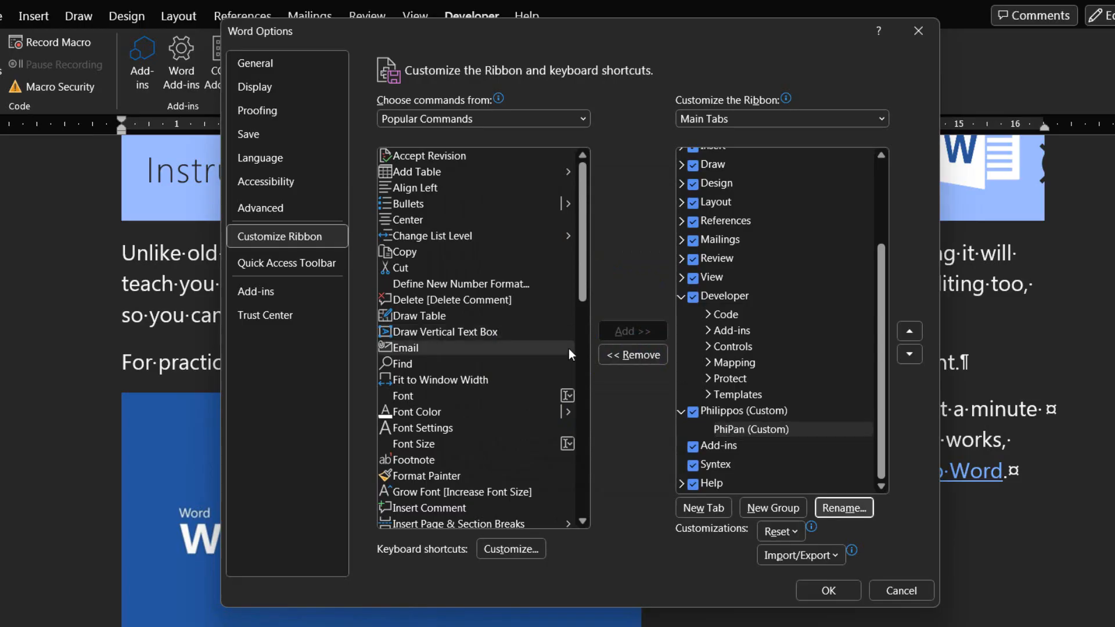
left_click(493, 115)
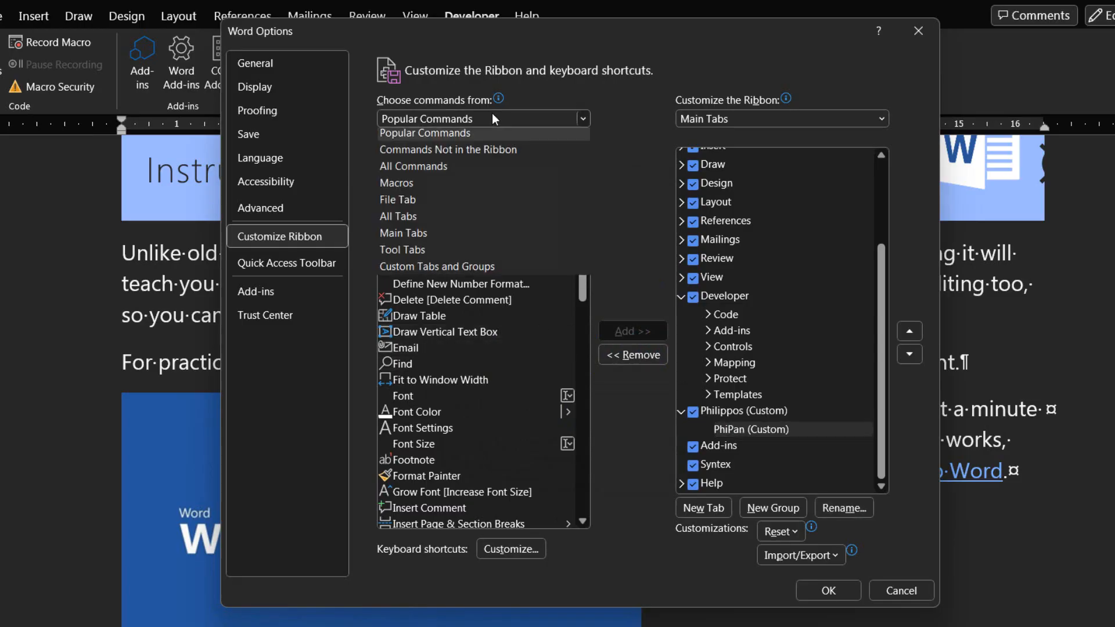
key("Escape")
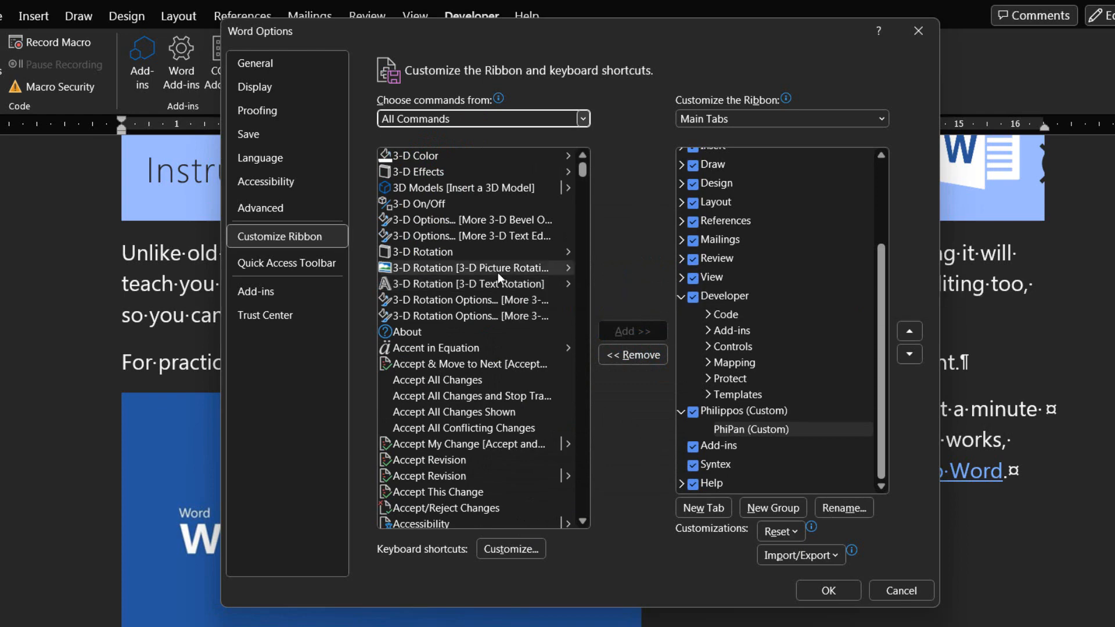
scroll(498, 275, "down", 3)
scroll(497, 273, "down", 2)
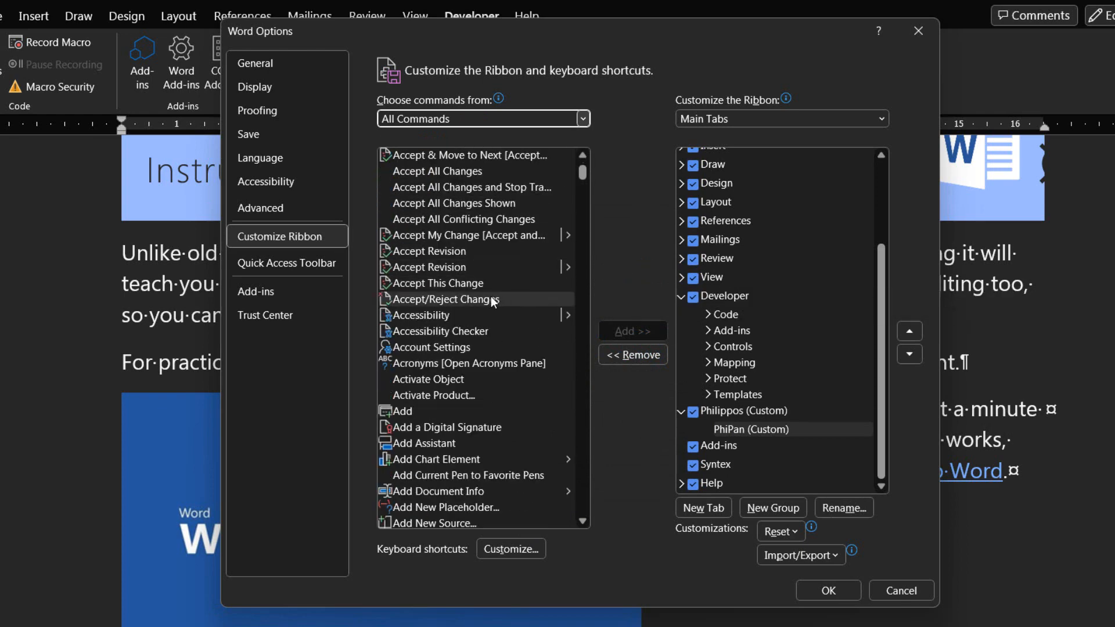
scroll(509, 299, "down", 2)
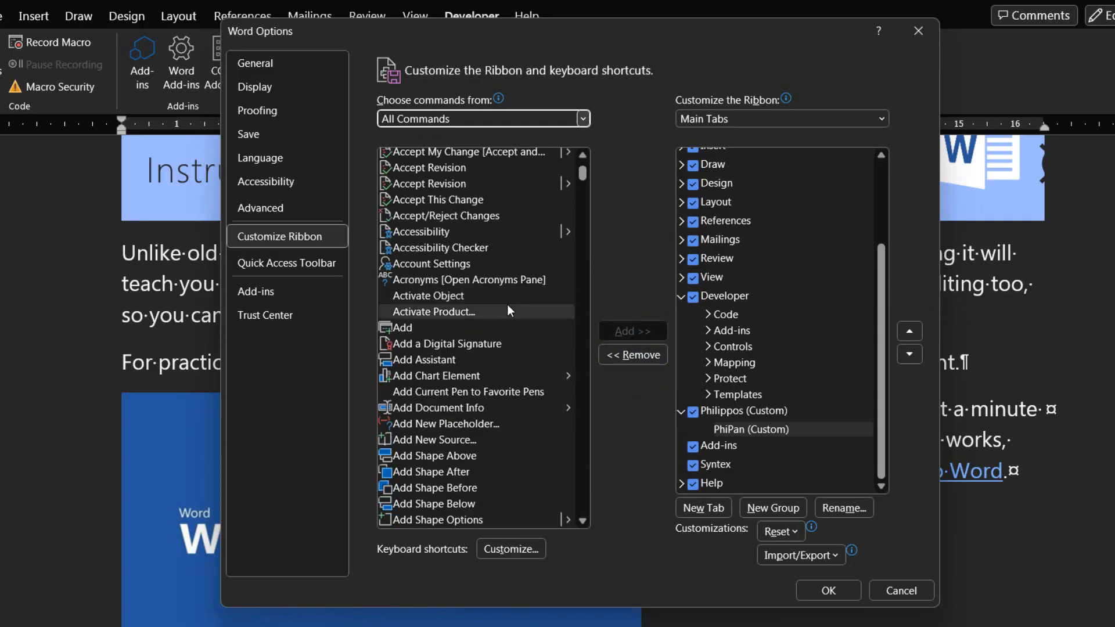
scroll(507, 304, "down", 1)
left_click(417, 321)
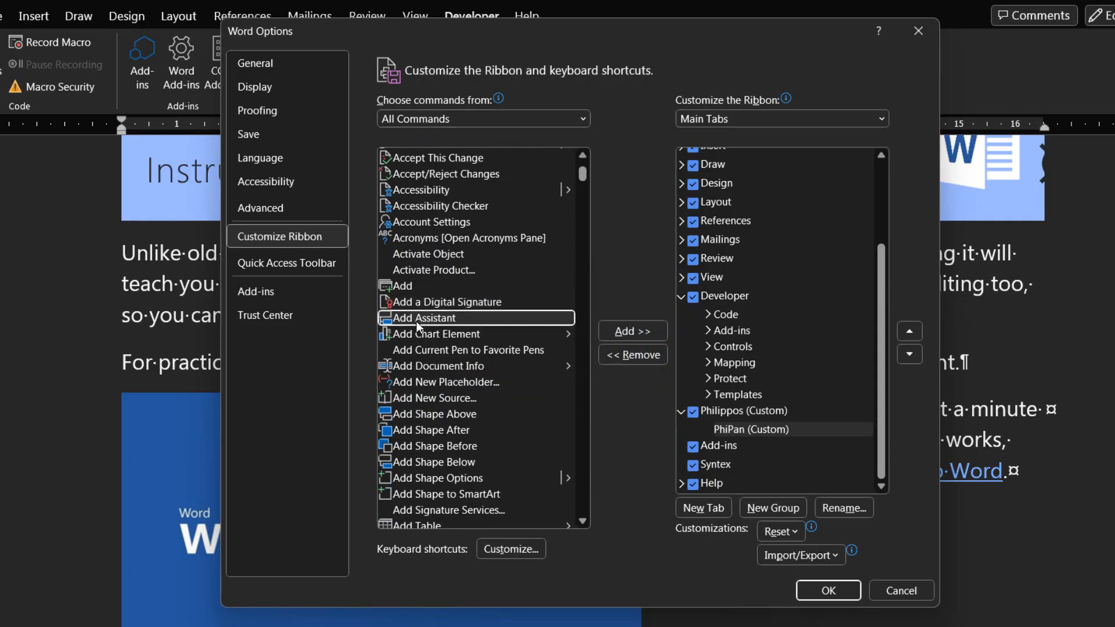
left_click(643, 331)
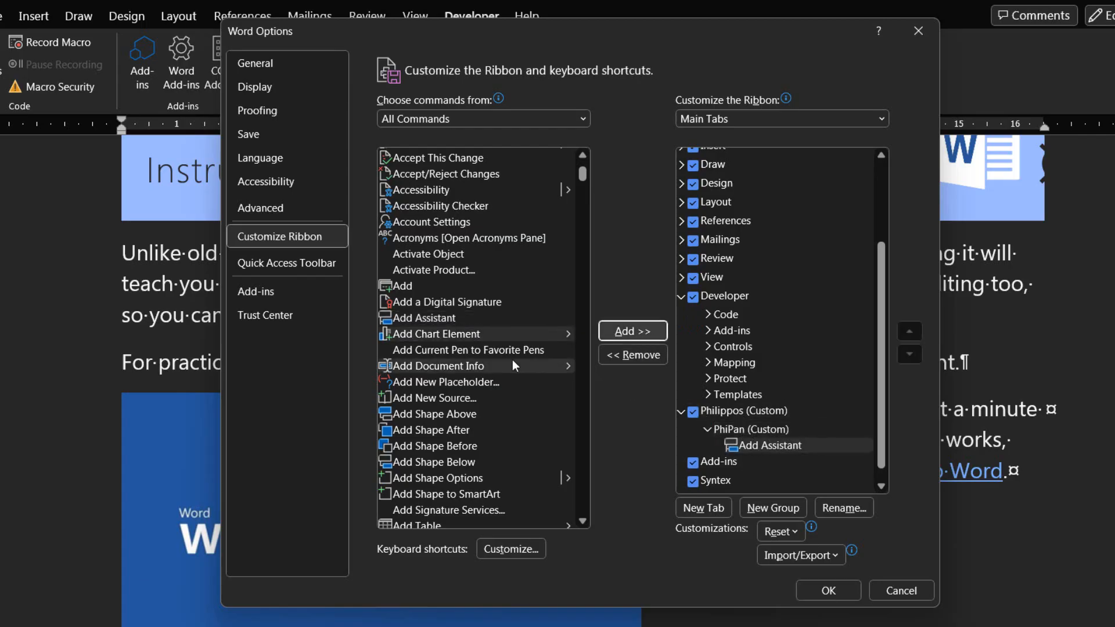
Add the Allow Multiple Pages command to the PhiPan group of the custom tab
scroll(492, 362, "down", 4)
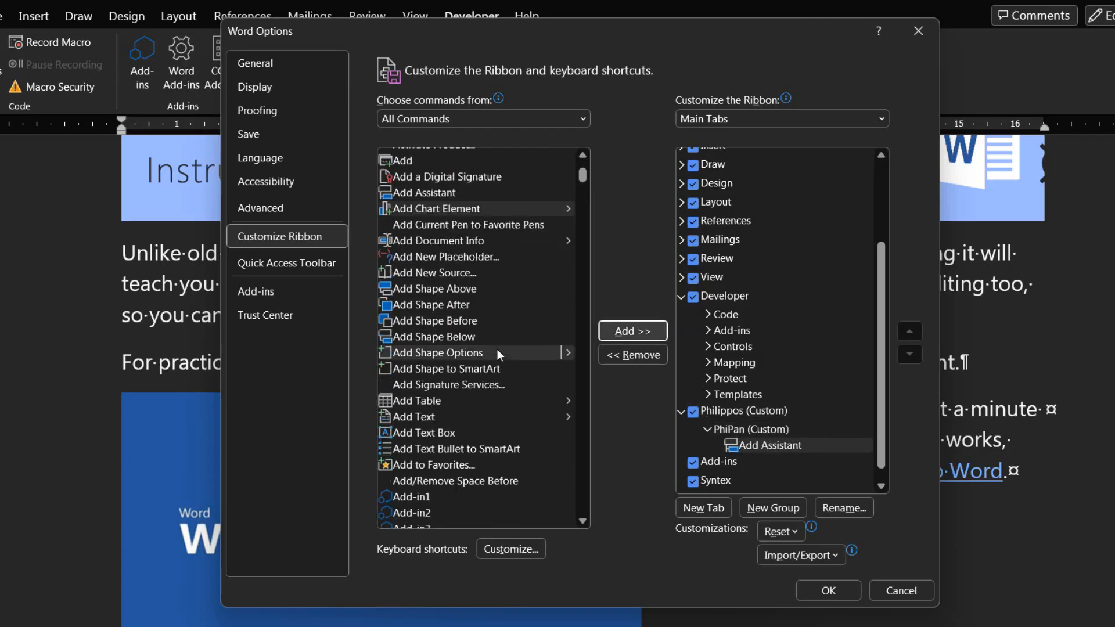
scroll(500, 350, "down", 5)
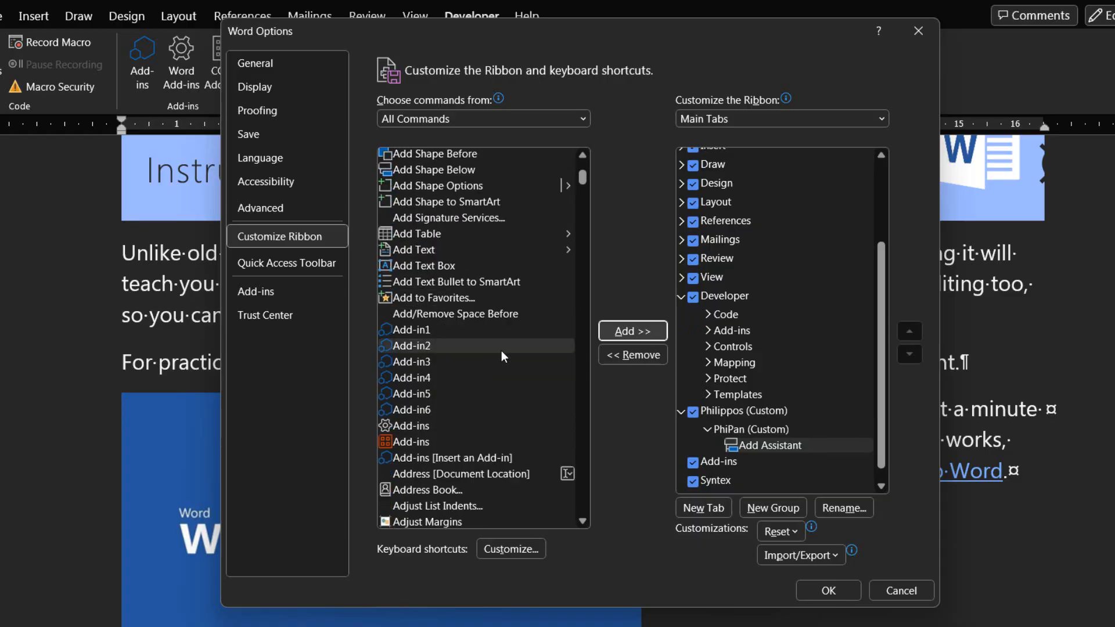
scroll(506, 353, "down", 9)
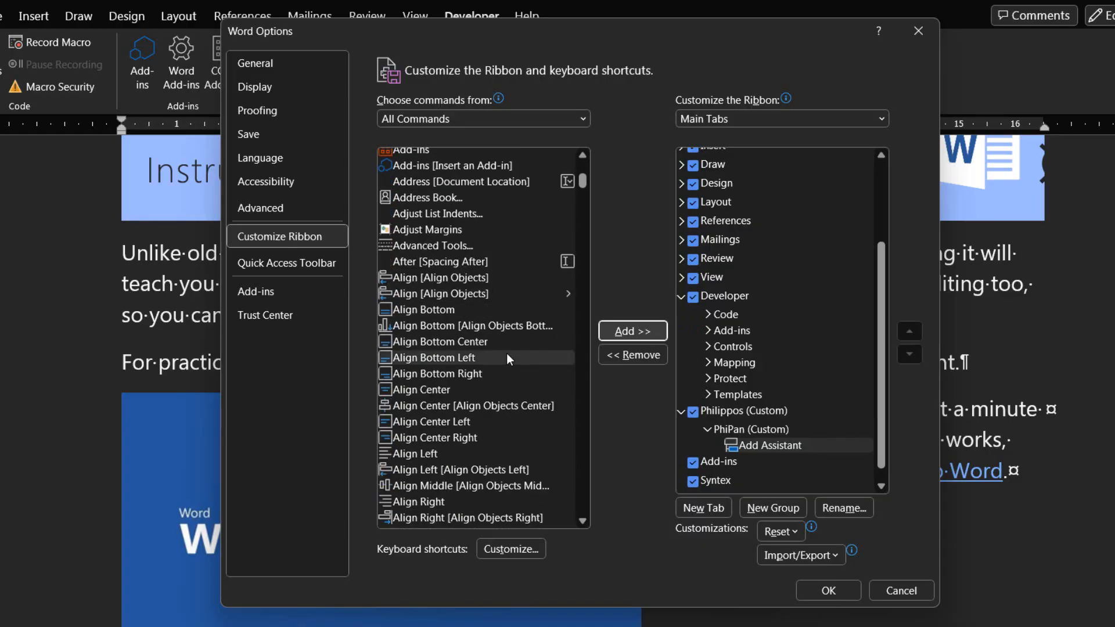
scroll(508, 355, "down", 5)
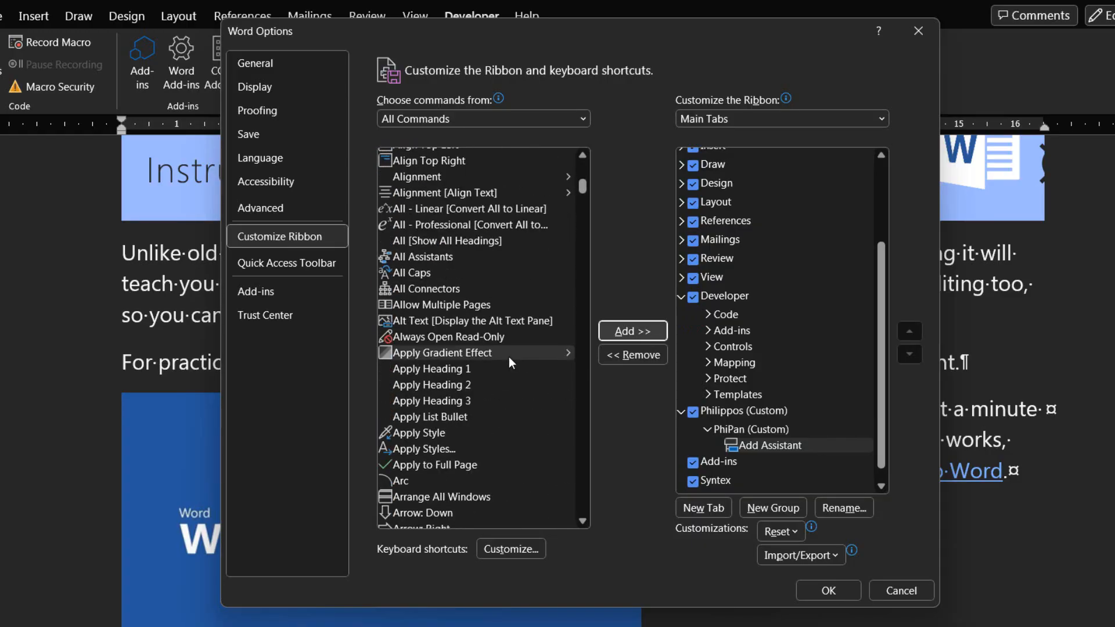
left_click(471, 306)
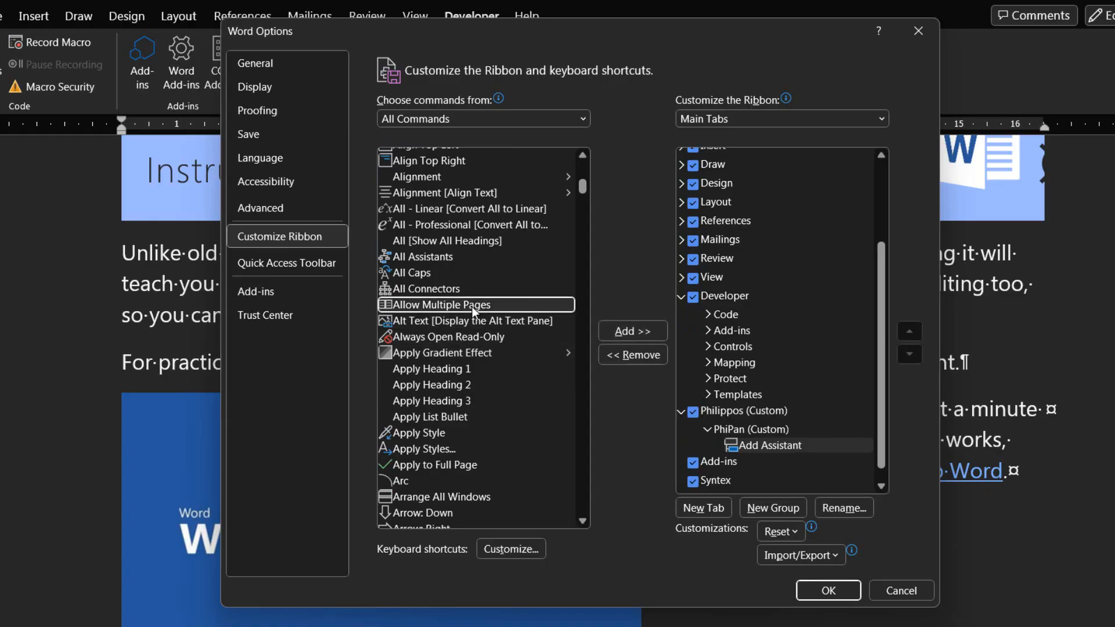
left_click(636, 332)
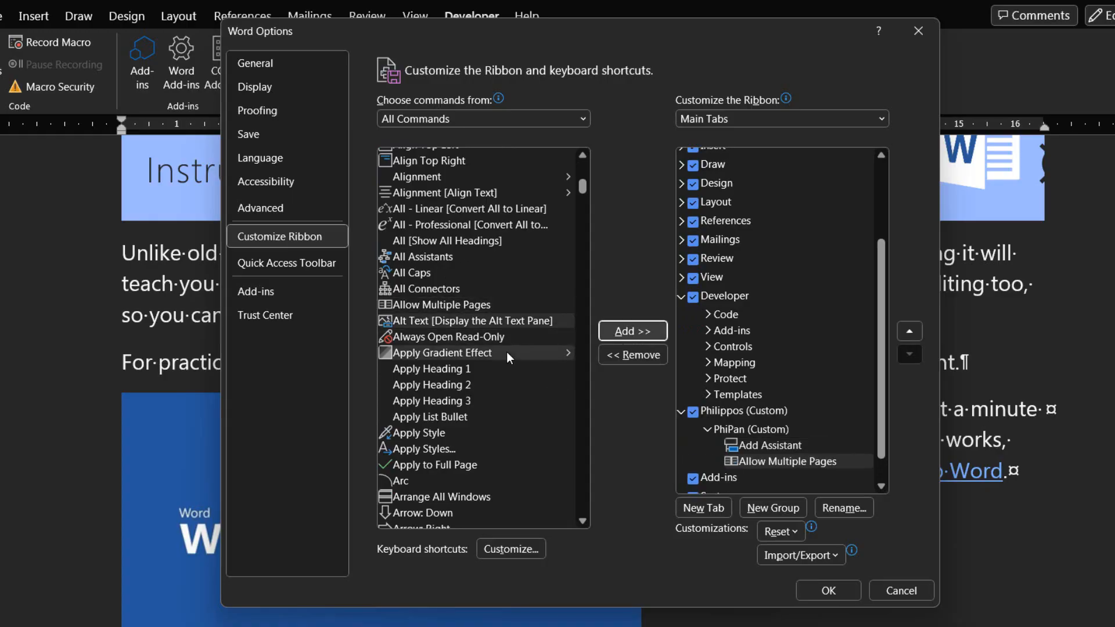
Add the Barcode command to the PhiPan group, below Allow Multiple Pages
scroll(529, 372, "down", 3)
scroll(542, 393, "down", 8)
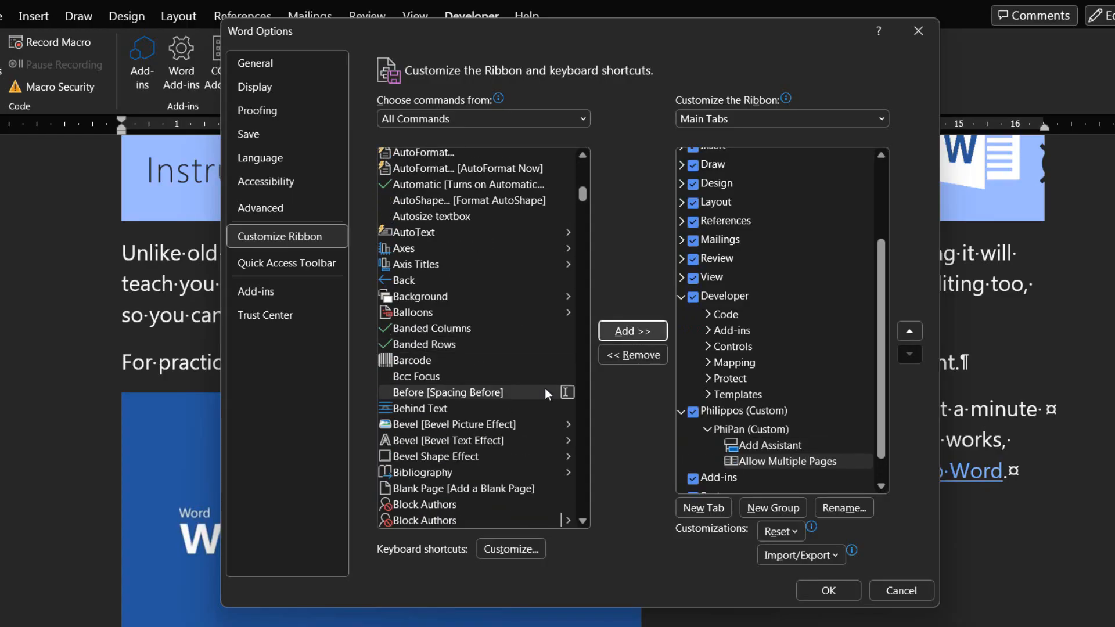
left_click(416, 361)
left_click(642, 334)
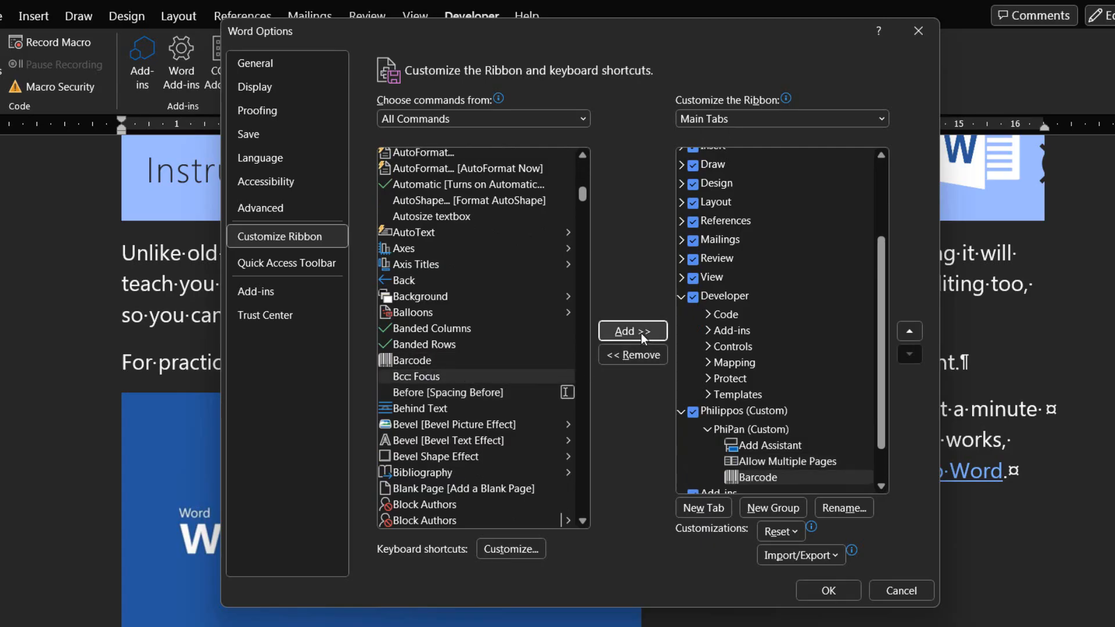
Review the commands in the PhiPan group, apply the ribbon customization and display the new custom tab
left_click(756, 460)
left_click(767, 445)
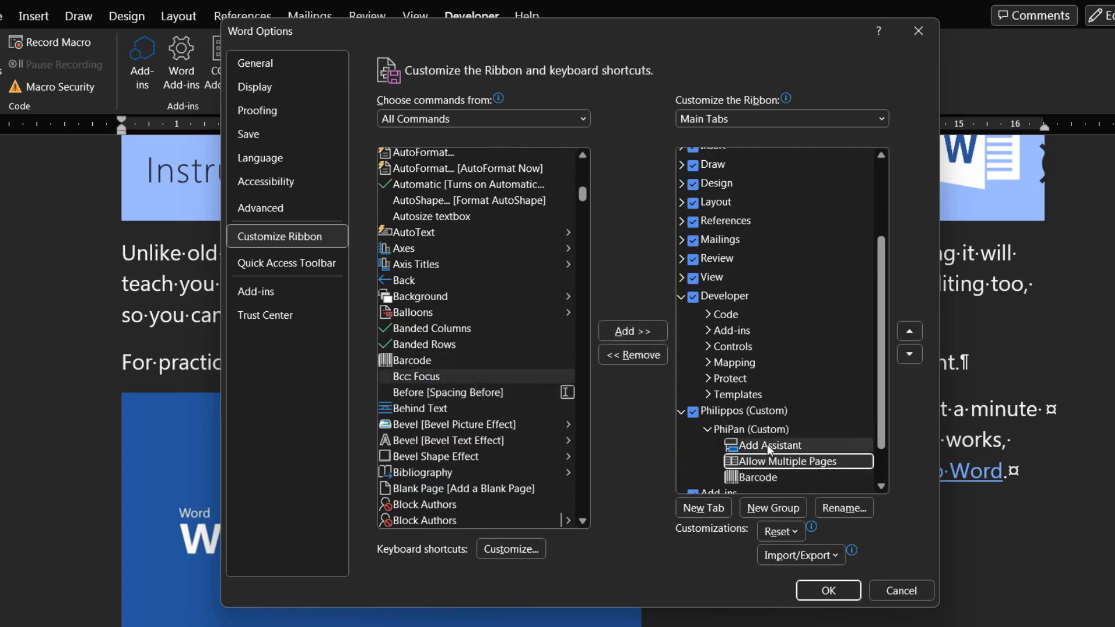
left_click(752, 479)
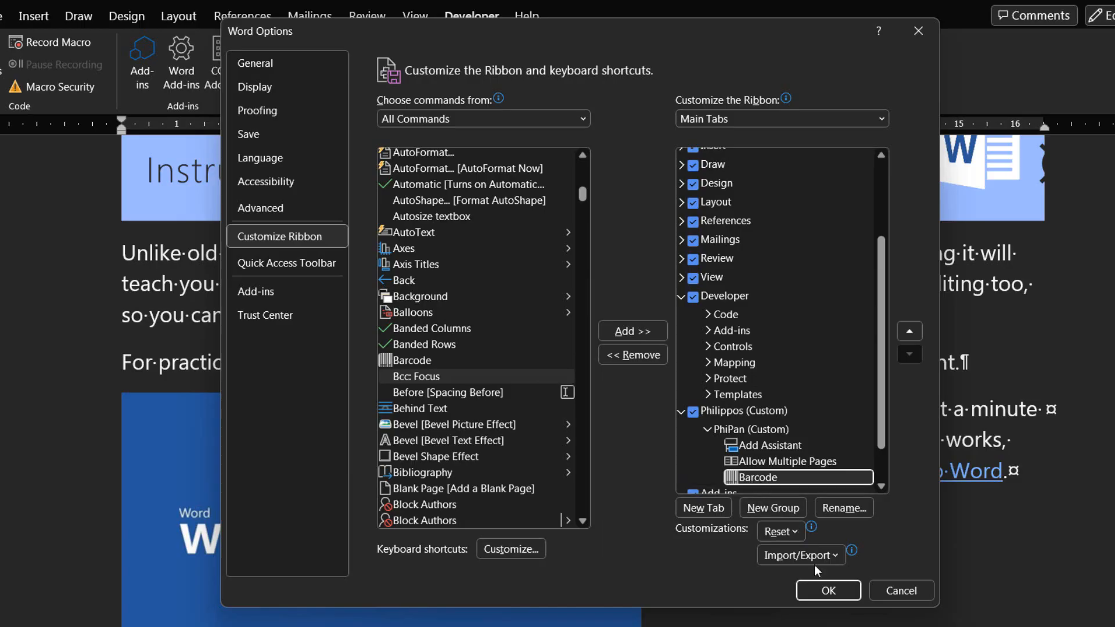
left_click(826, 590)
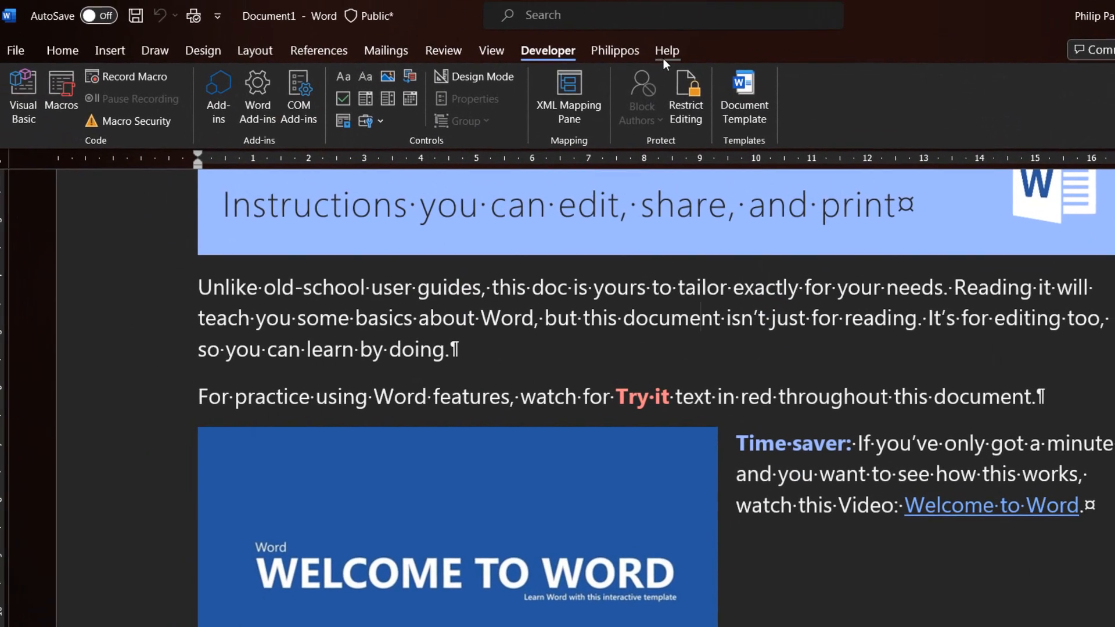
left_click(621, 51)
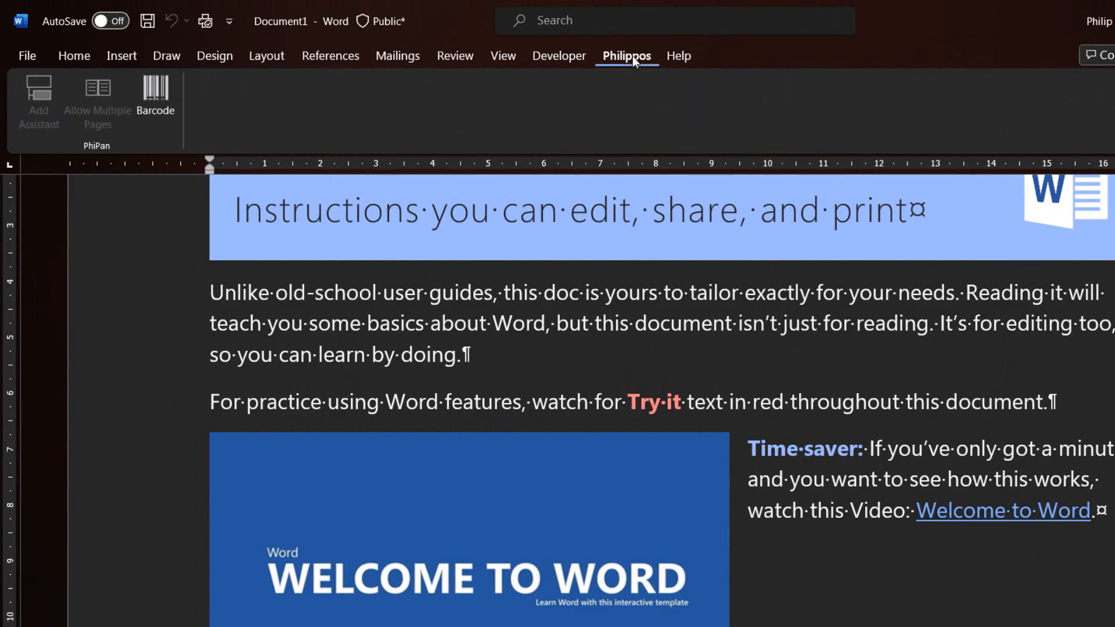